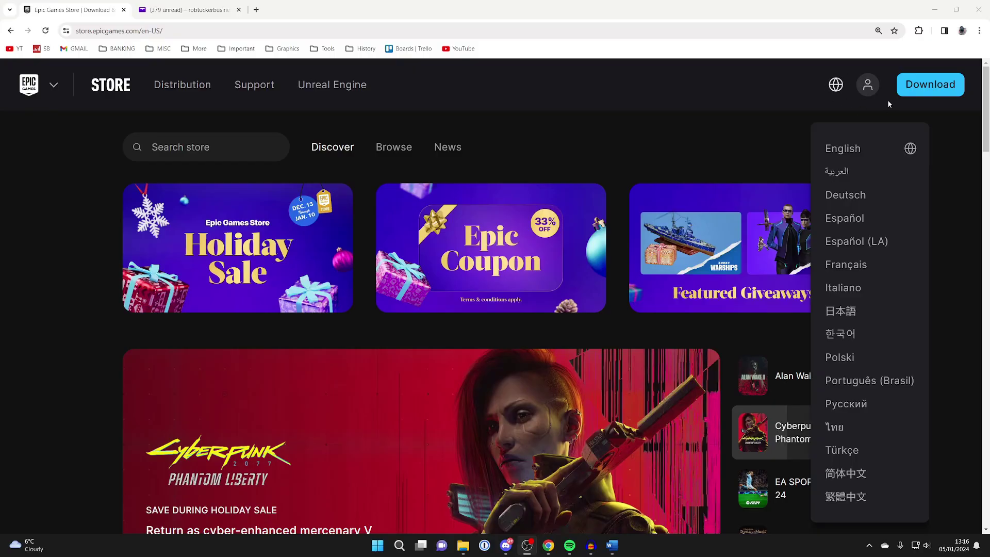
# Step: Go to the Epic account sign-in page from the store's top bar profile icon
pyautogui.click(867, 84)
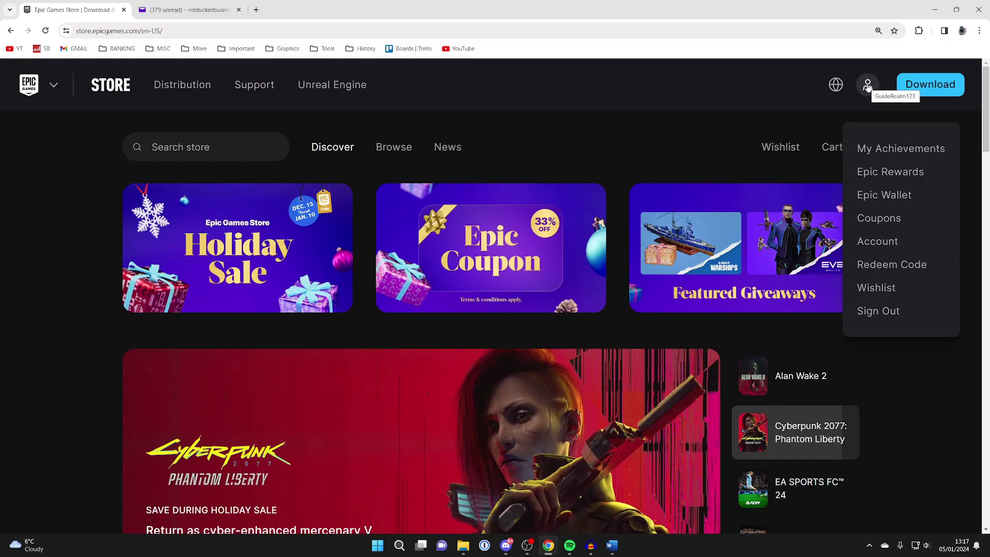
# Step: Open the Account settings page from the signed-in profile menu
pyautogui.click(877, 242)
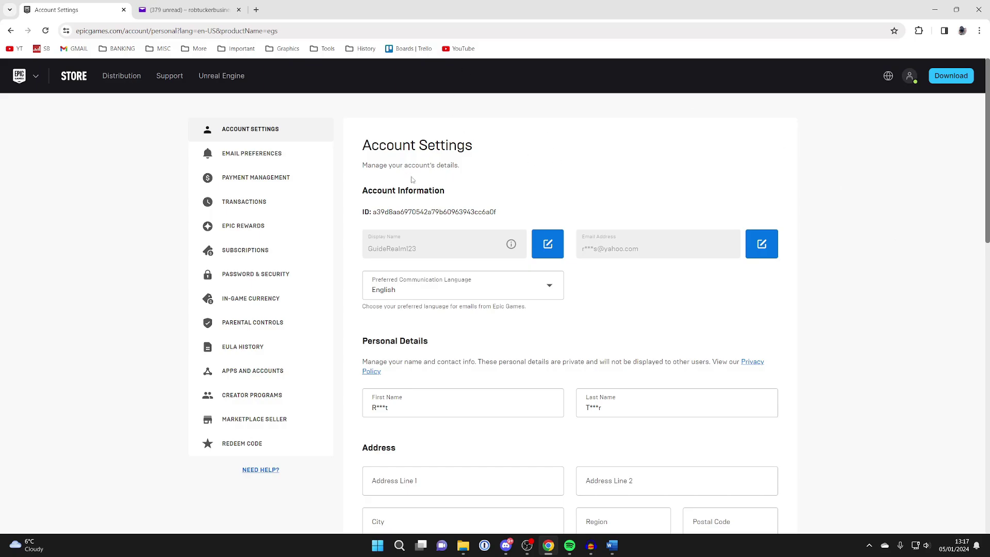
# Step: Open the Transactions page listing the Fall Guys and Rocket League purchases
pyautogui.click(286, 203)
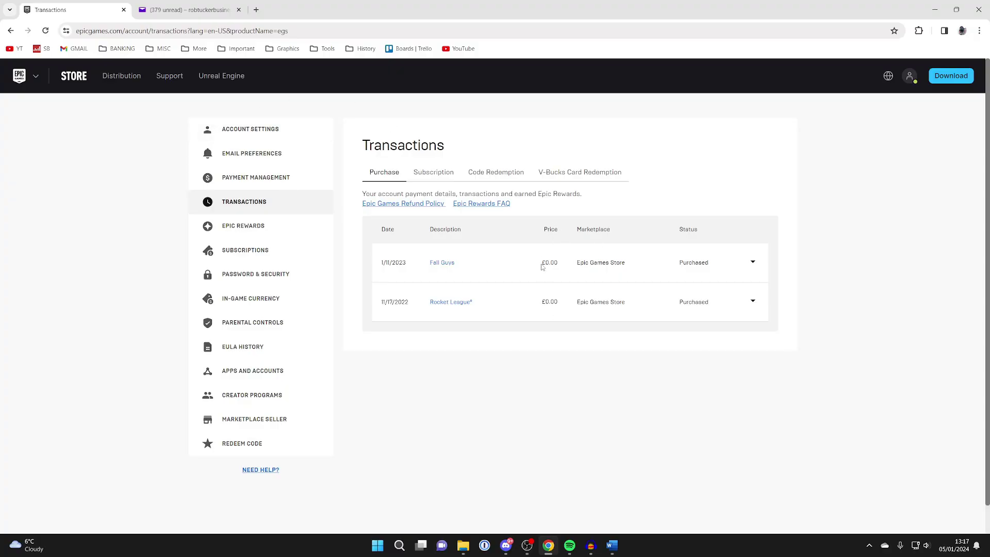
pyautogui.scroll(-1, 588, 268)
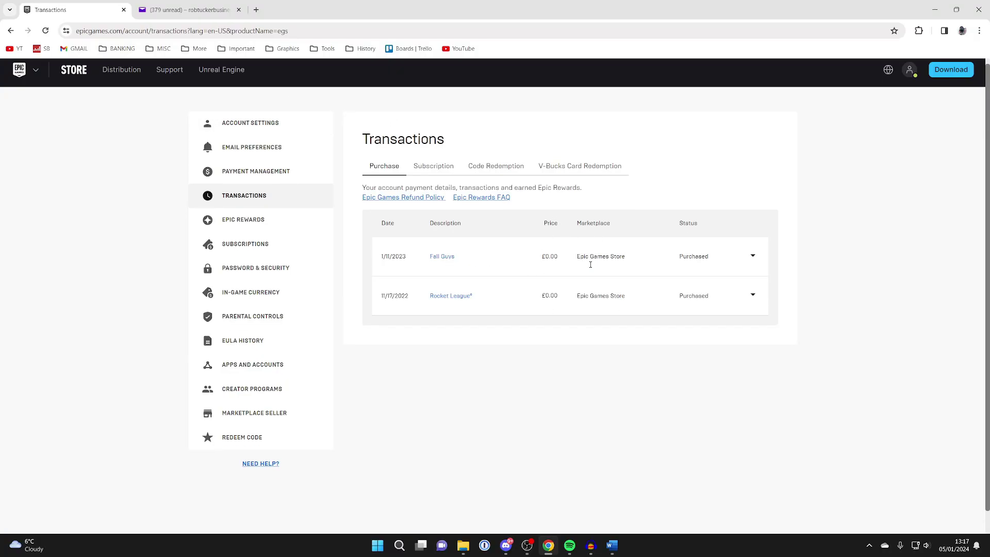
pyautogui.scroll(1, 542, 263)
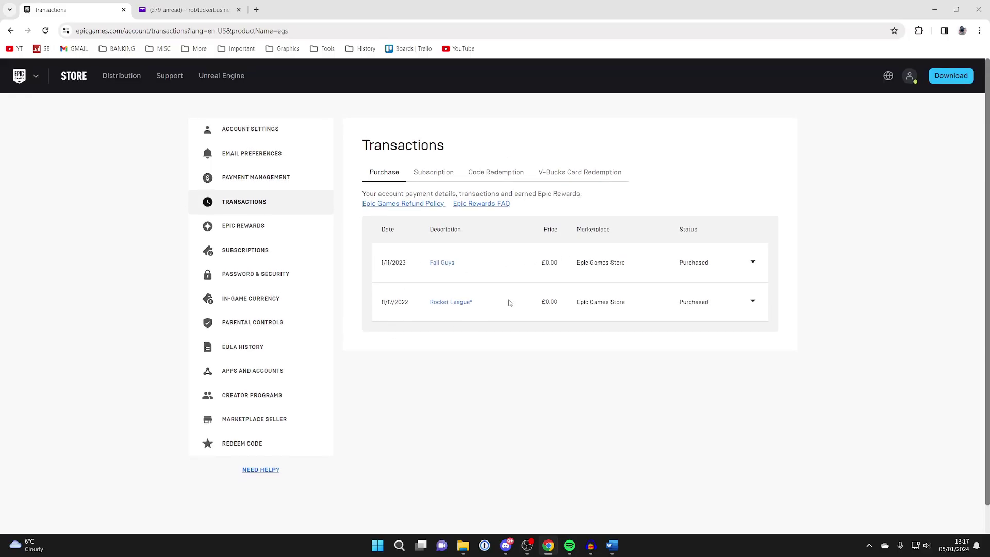
pyautogui.scroll(-1, 526, 325)
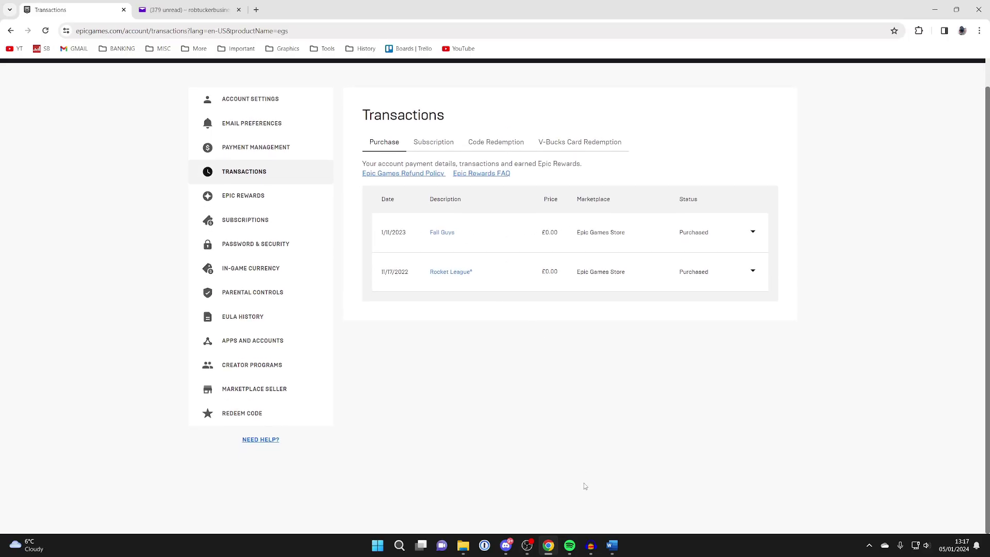